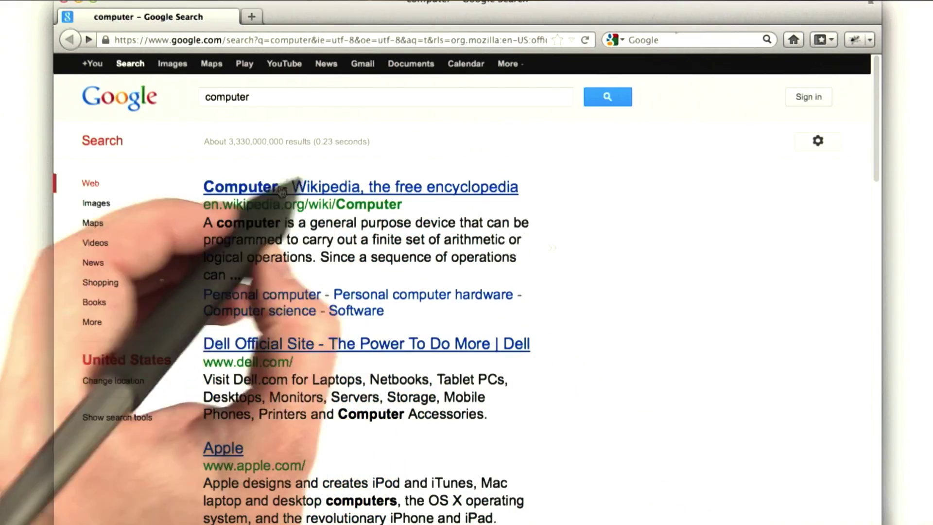
- Open the 'Computer - Wikipedia, the free encyclopedia' result from the Google search for computer
left_click(313, 188)
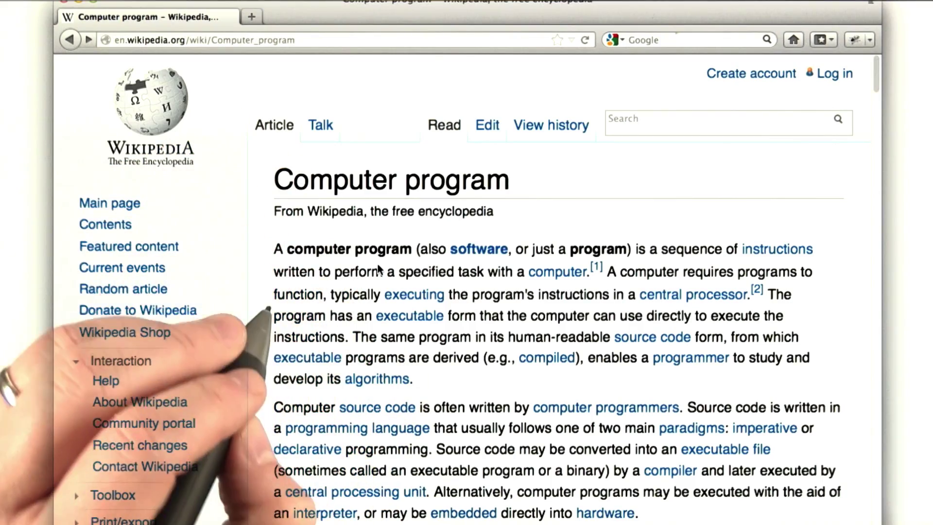
- Follow the bolded 'software' link from the Computer program article to Wikipedia's Software article
left_click(487, 253)
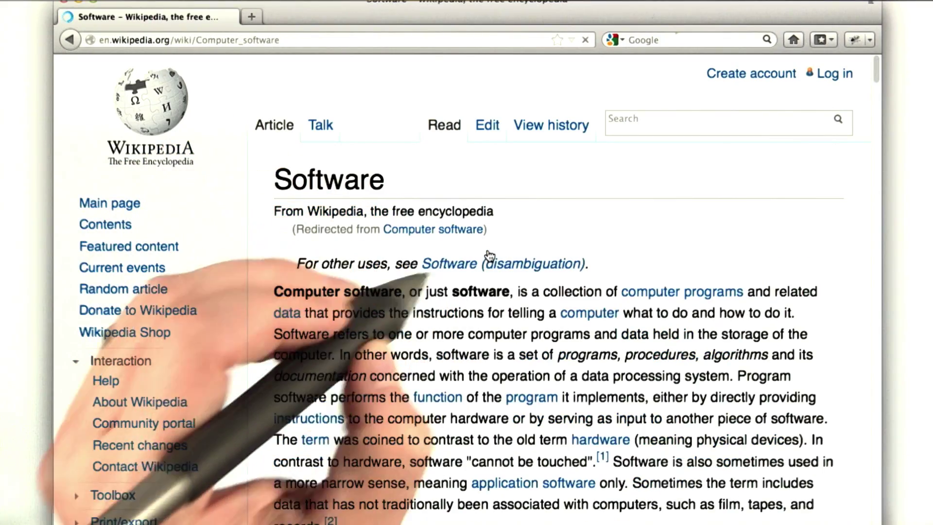